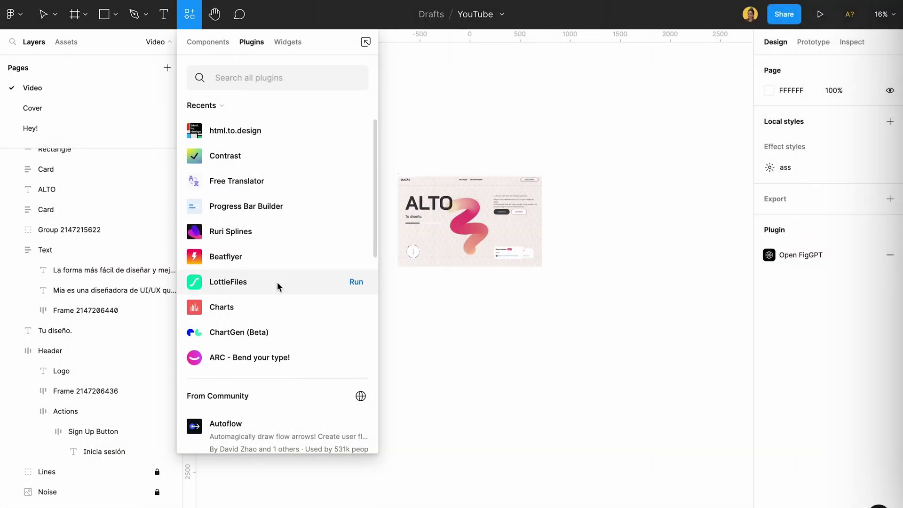
- Launch Ruri Splines, draw a multi-anchor gradient spline, and export it as an image
left_click(265, 232)
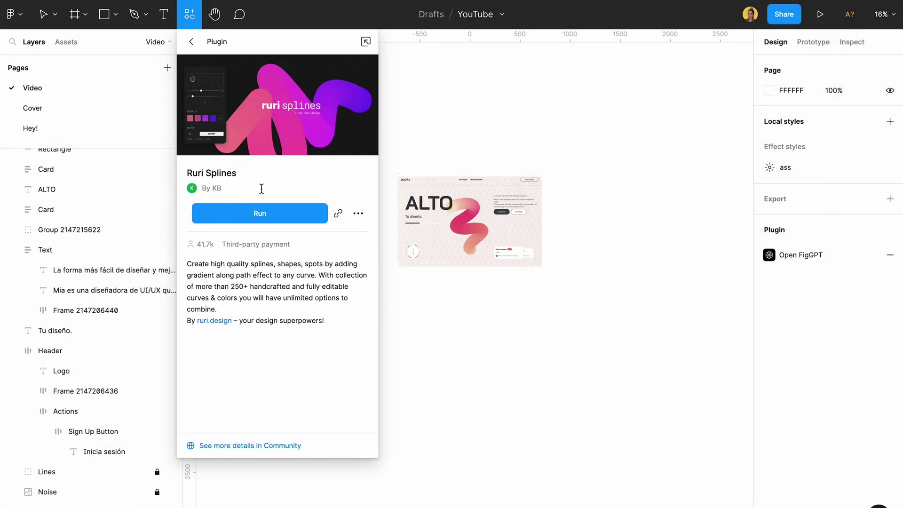
left_click(260, 213)
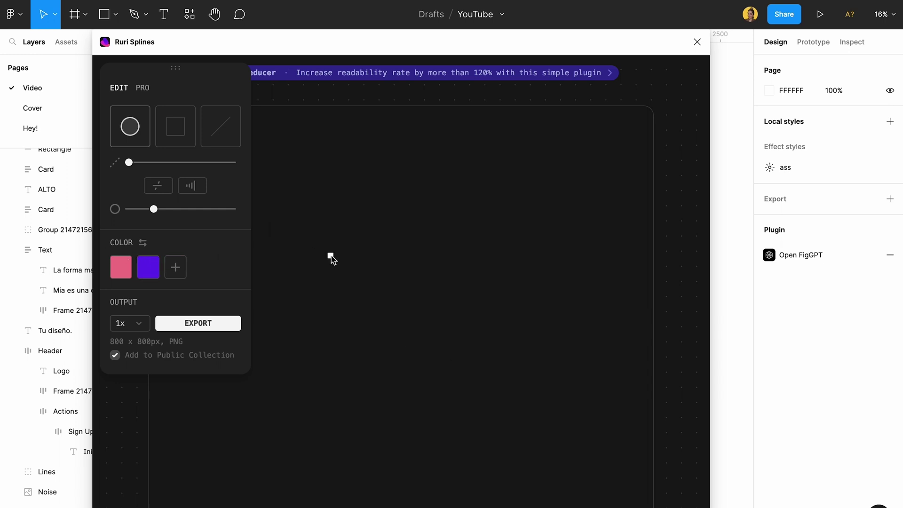
left_click_drag(504, 174, 478, 127)
left_click(261, 134)
left_click(278, 213)
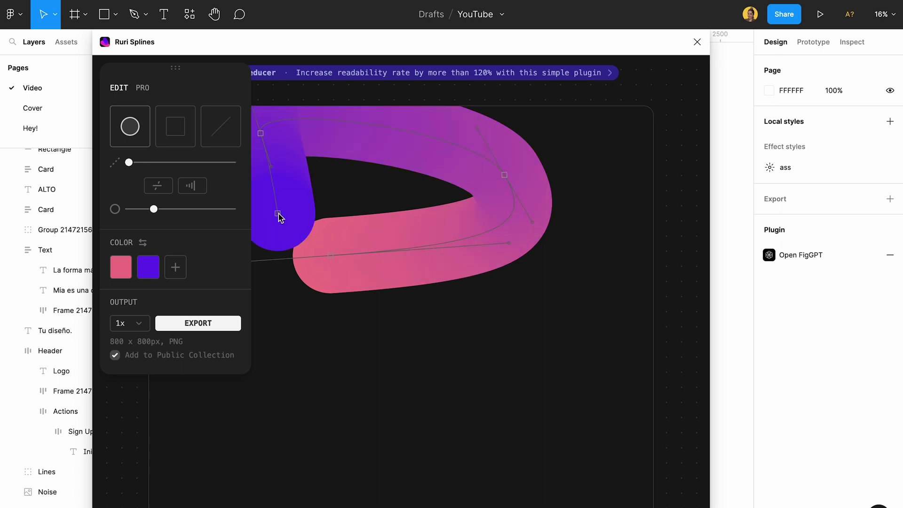
left_click(211, 329)
- Close Ruri Splines and delete the exported spline image from the canvas
left_click(696, 42)
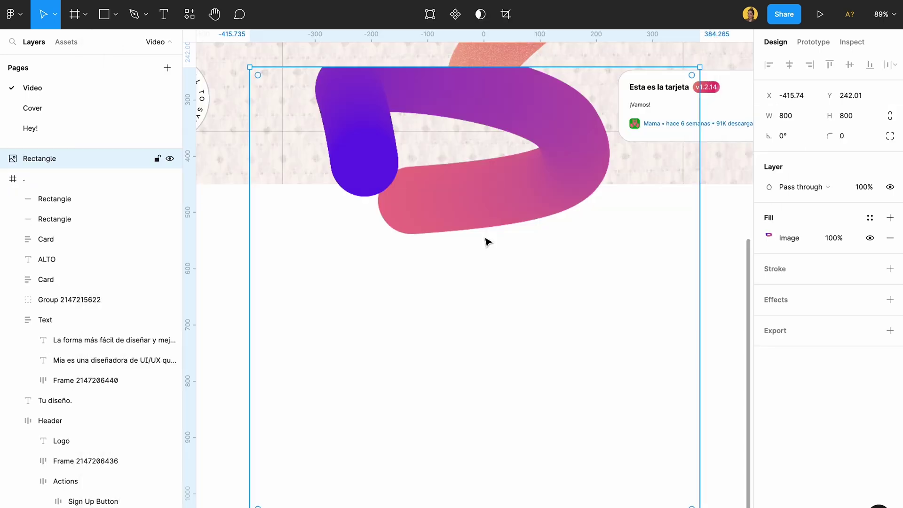
scroll(484, 329, "down", 5)
scroll(422, 322, "up", 1)
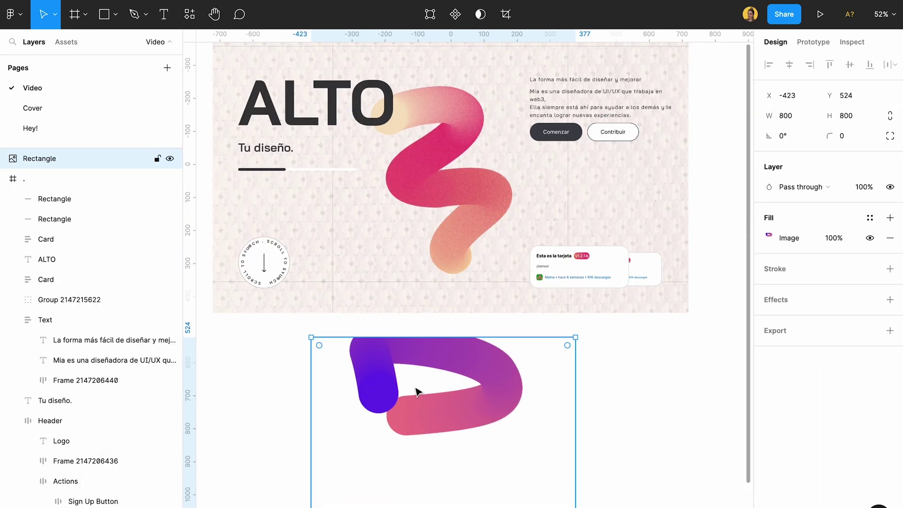
scroll(417, 391, "up", 2)
key("Delete")
scroll(570, 308, "up", 3)
scroll(585, 276, "up", 1)
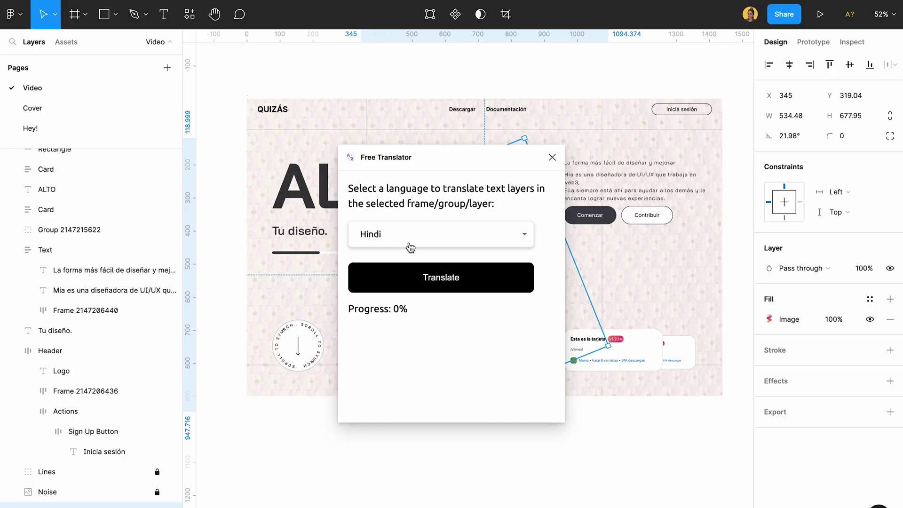
- Set Free Translator's target language to English
left_click(409, 236)
left_click(409, 236)
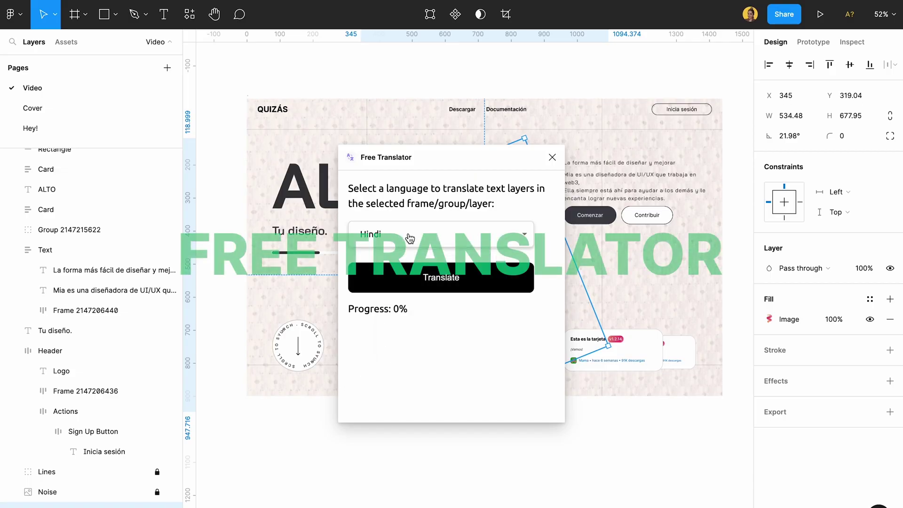
left_click(409, 237)
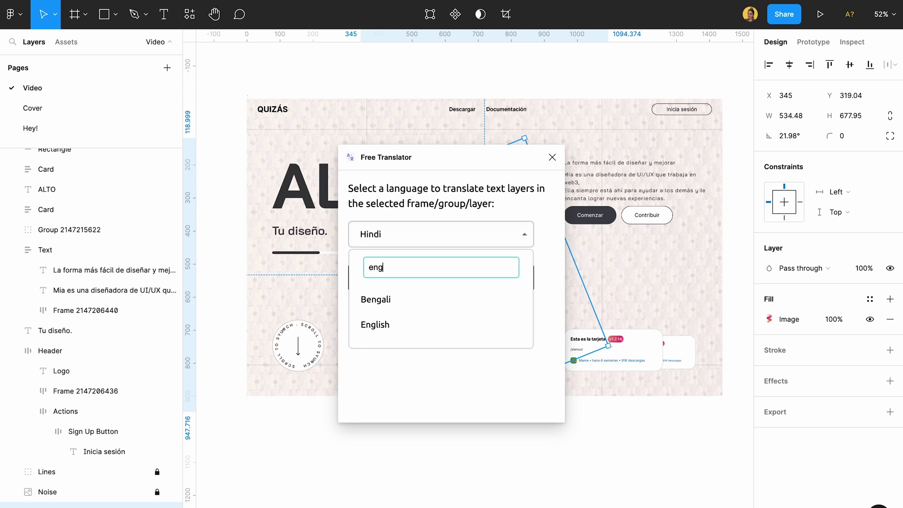
left_click(374, 325)
- Translate the whole landing page frame into English, then edit the HIGH headline
left_click(252, 97)
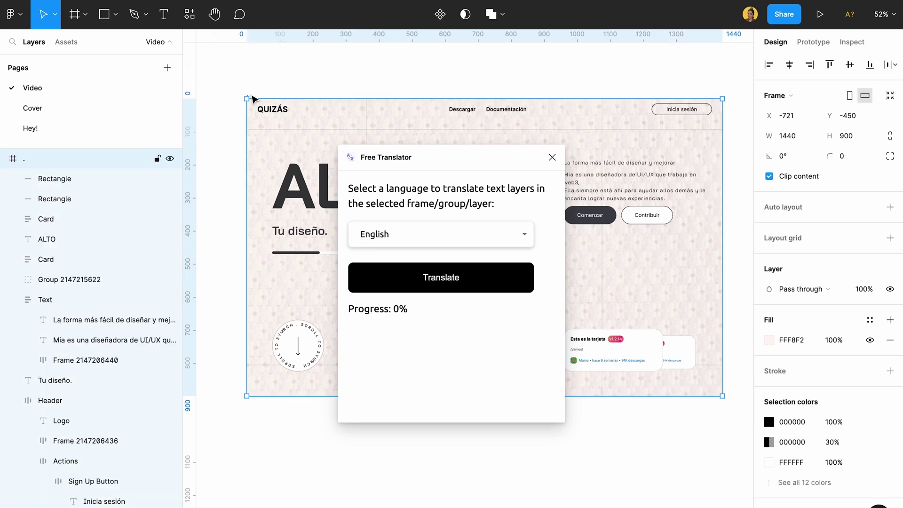
left_click(473, 291)
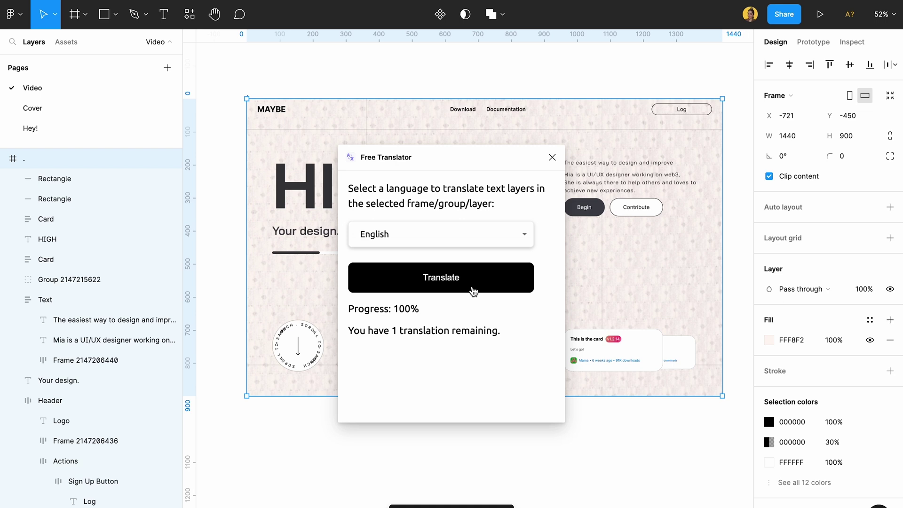
left_click(551, 157)
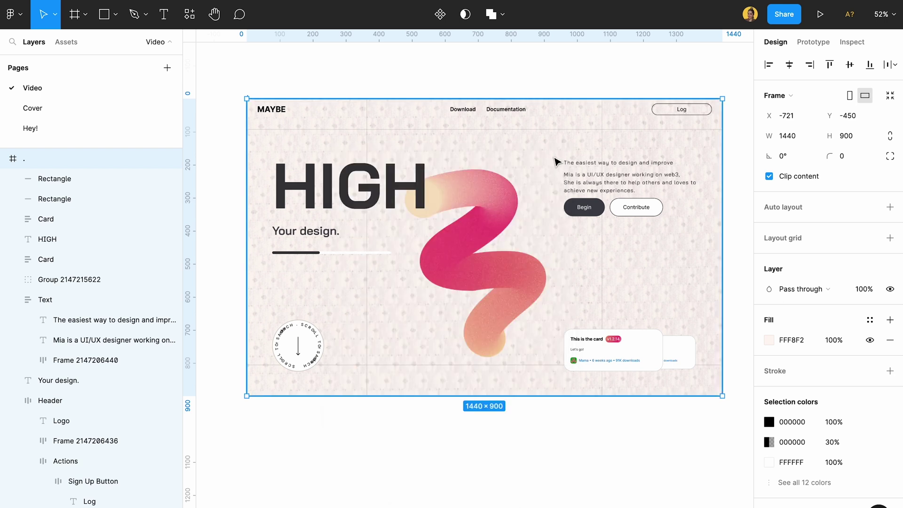
double_click(364, 169)
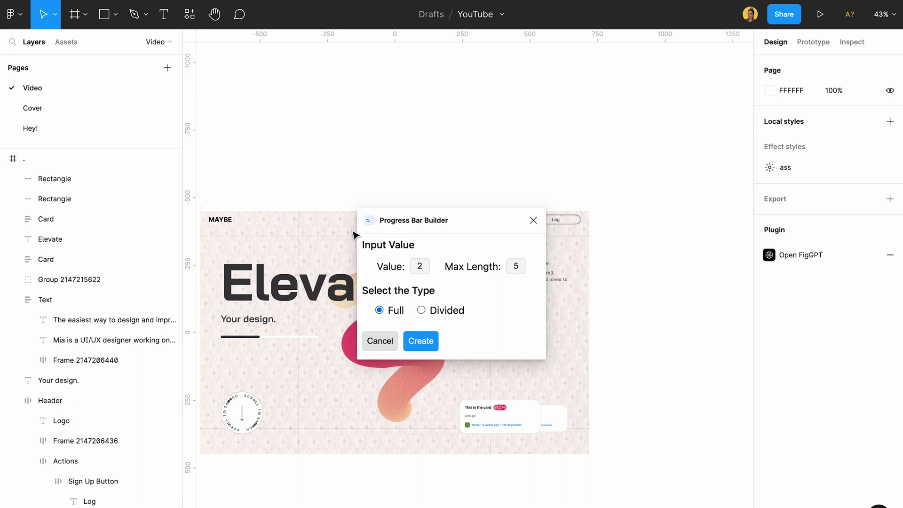
- Create a Divided progress bar with value 2 of 5, then discard it
left_click(421, 311)
left_click(437, 341)
scroll(444, 308, "down", 3)
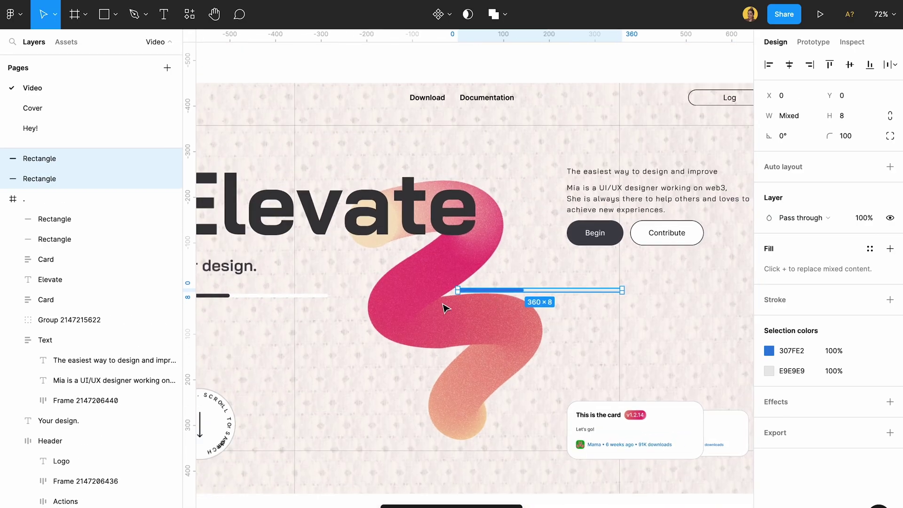
key("Escape")
scroll(337, 294, "up", 5)
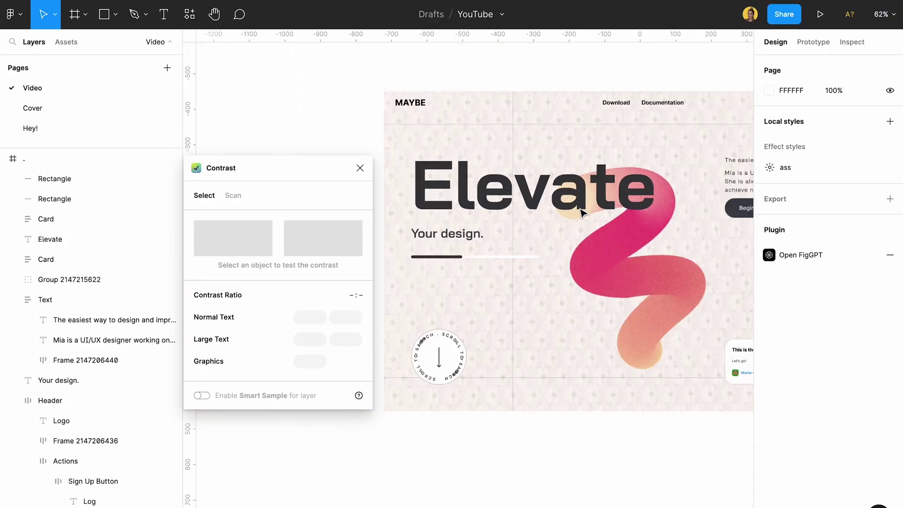
- Draw a 228×79 grey (D9D9D9) test rectangle above the landing page
scroll(582, 195, "down", 3)
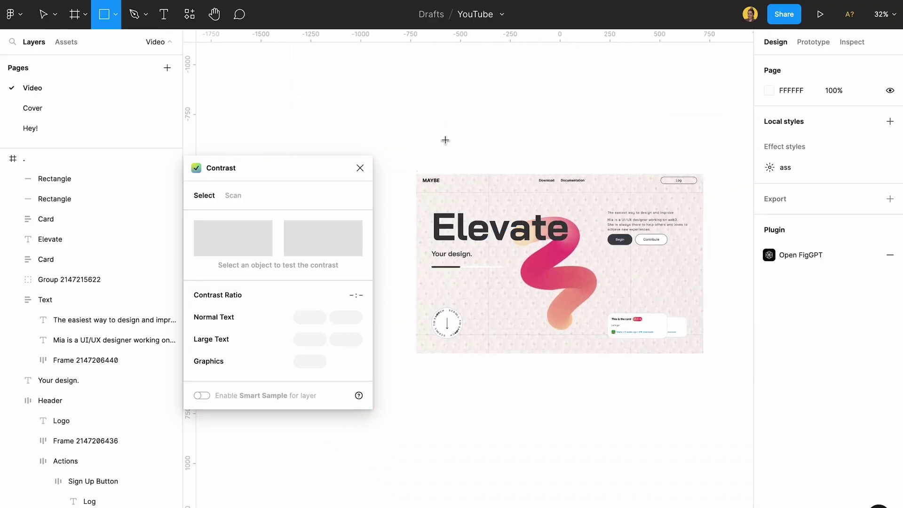
left_click_drag(406, 142, 451, 158)
scroll(421, 151, "up", 3)
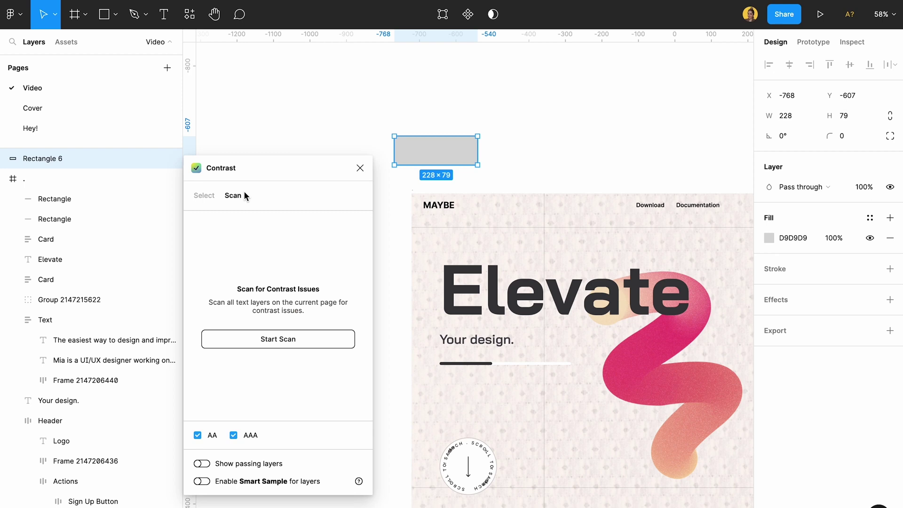
- Run a Contrast scan and jump to the two failing card captions
left_click(418, 180)
left_click(295, 333)
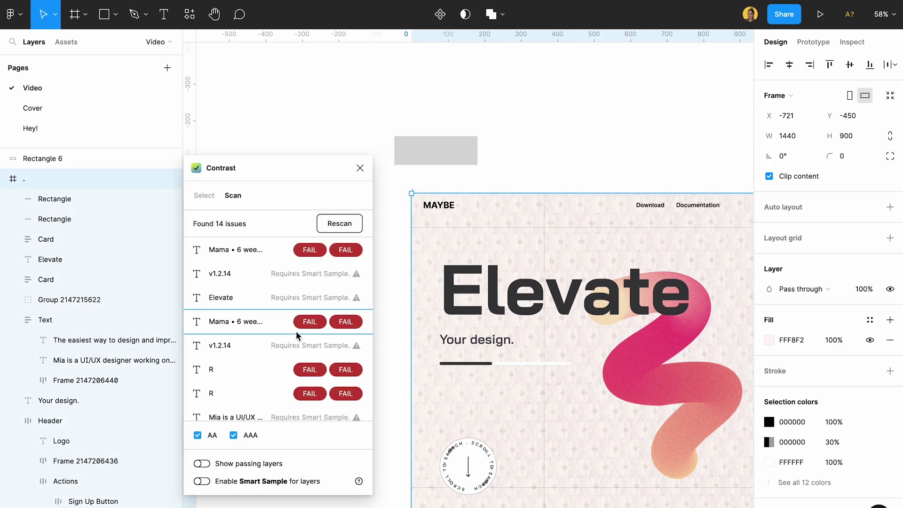
left_click(252, 250)
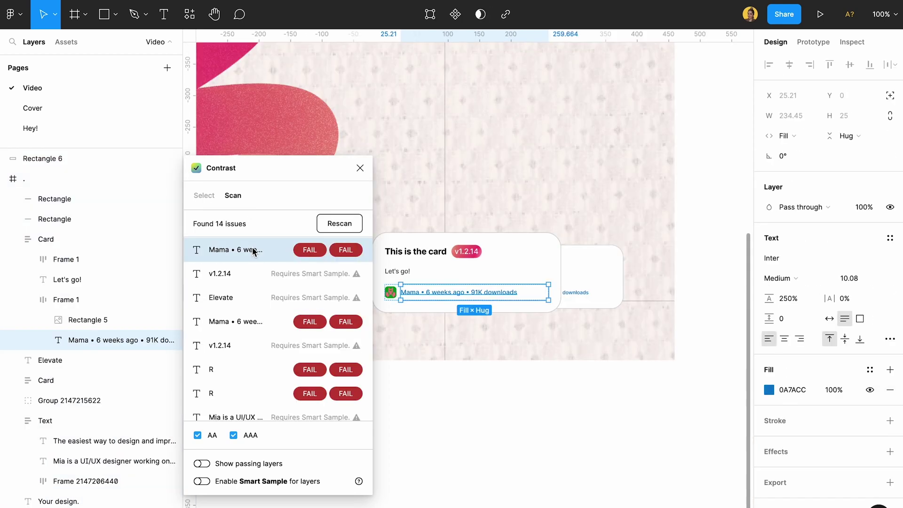
scroll(263, 306, "down", 1)
left_click(261, 310)
- Inspect the failing R letters and UI/UX designer paragraph, then reselect Rectangle 6
left_click(297, 366)
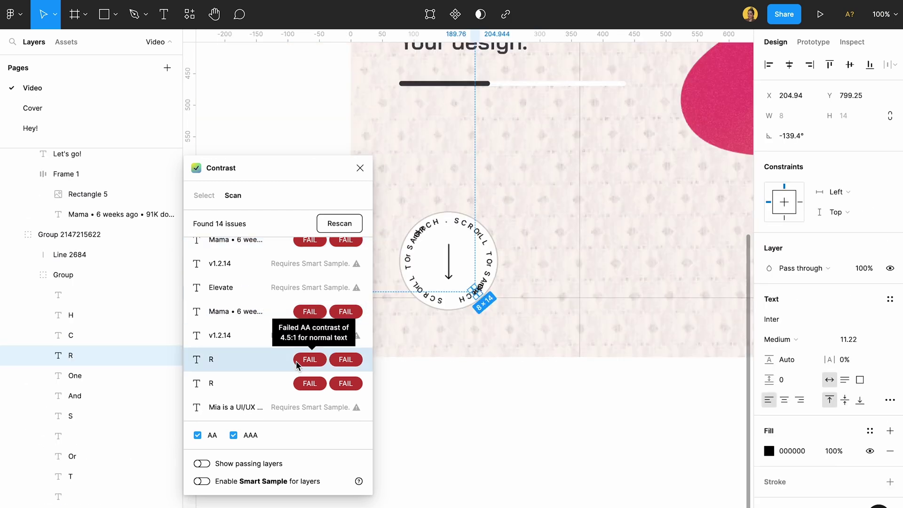
left_click(298, 383)
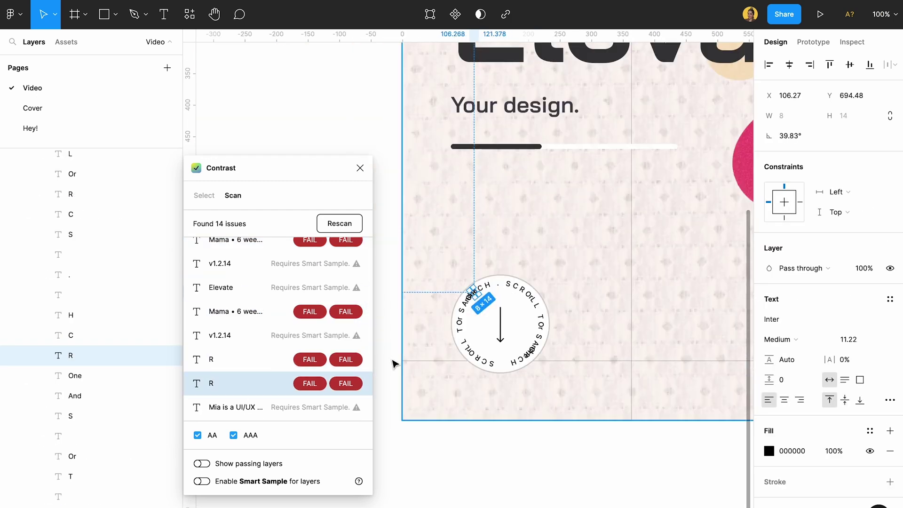
left_click(334, 402)
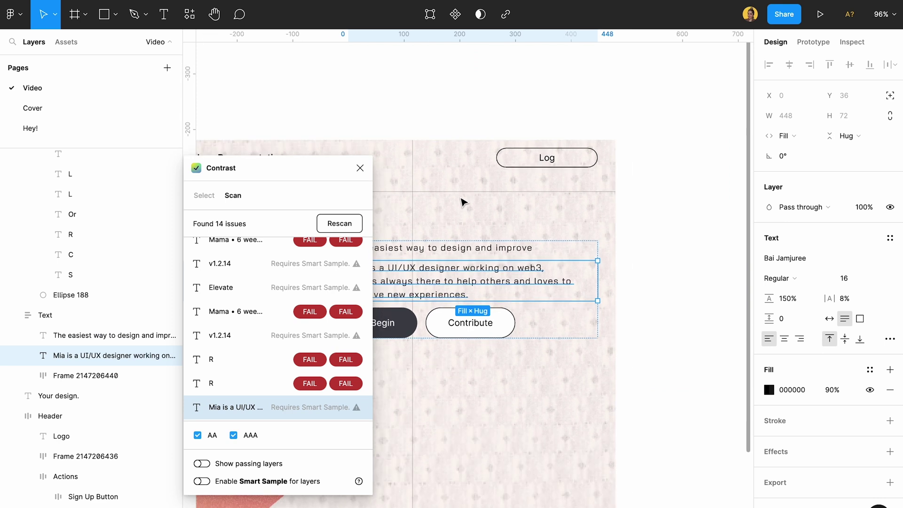
scroll(571, 188, "left", 6)
scroll(571, 188, "up", 3)
scroll(570, 187, "down", 2)
left_click(436, 135)
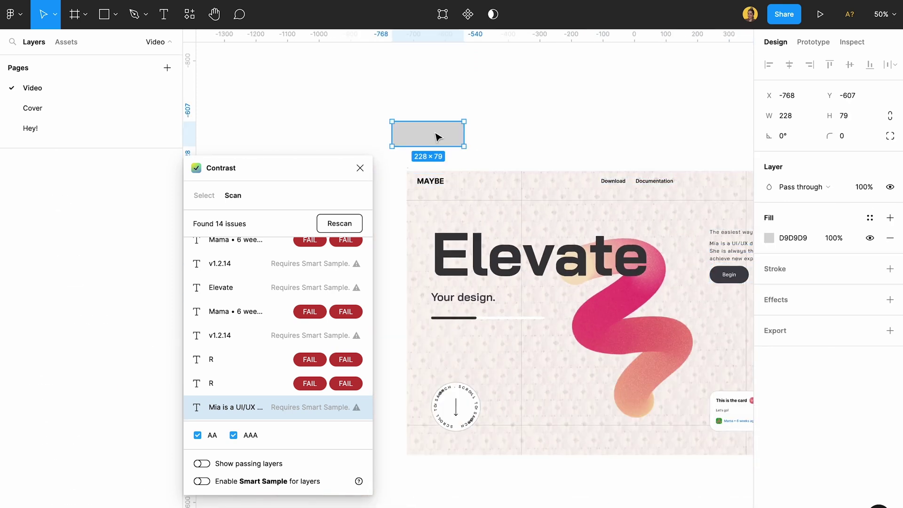
- Check the test rectangle's contrast, setting its fill to FFFFFF and then 000000
left_click(202, 200)
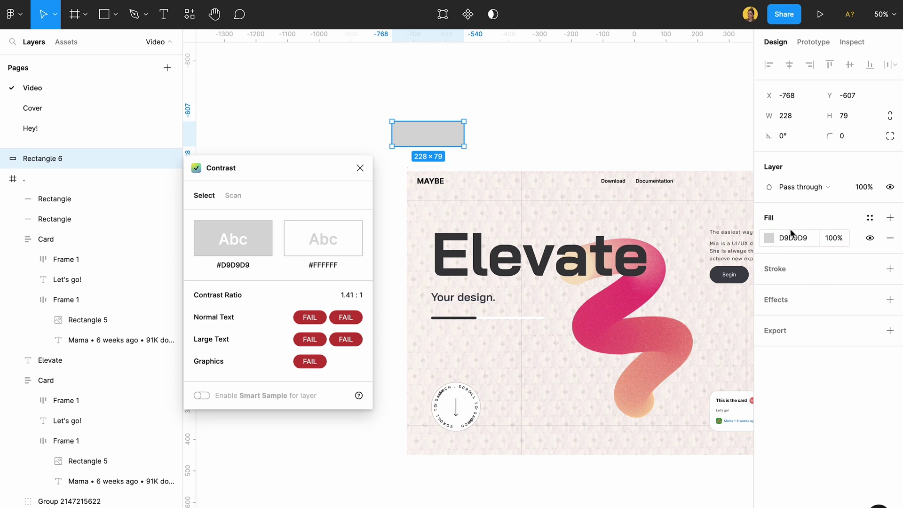
type("f")
key("Return")
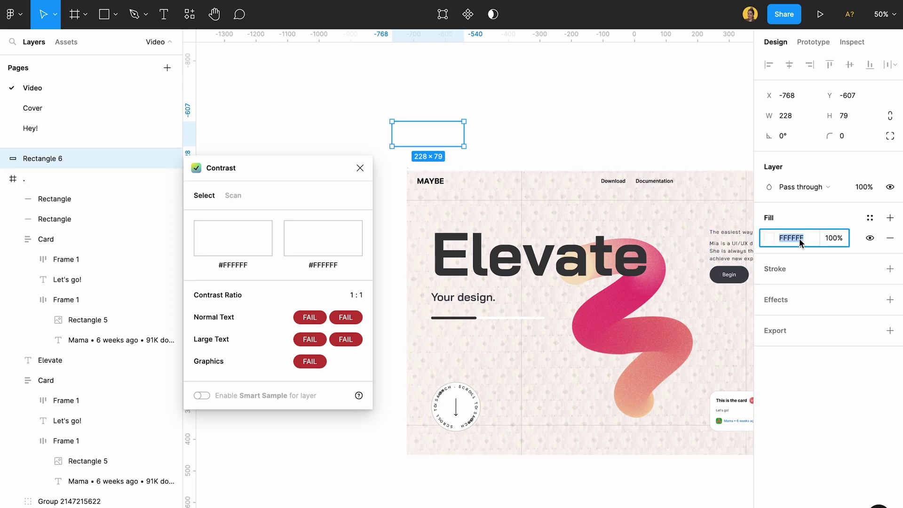
type("0")
key("Return")
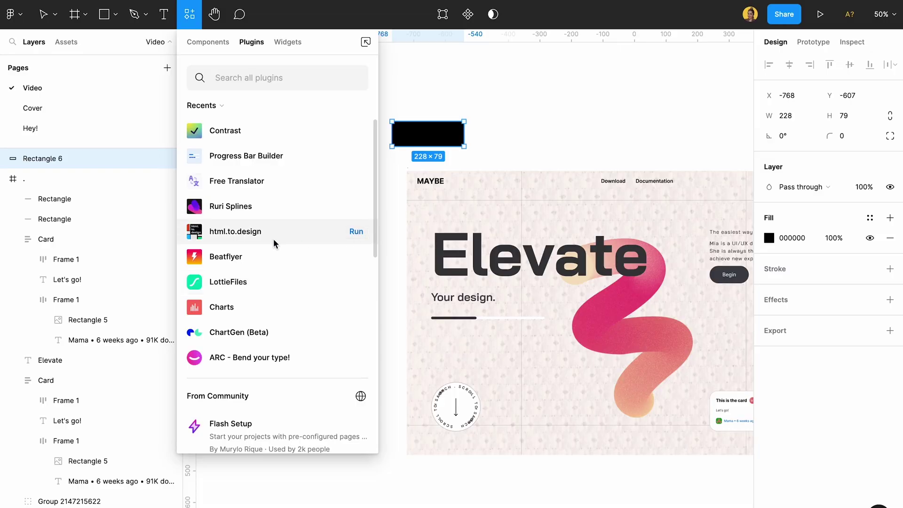
- Launch the html.to.design plugin to import oatside.com
left_click(274, 240)
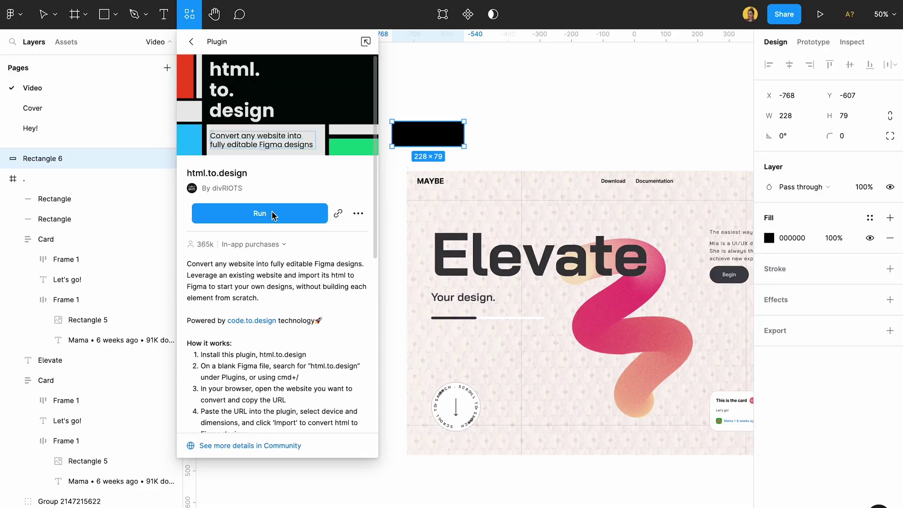
left_click(273, 216)
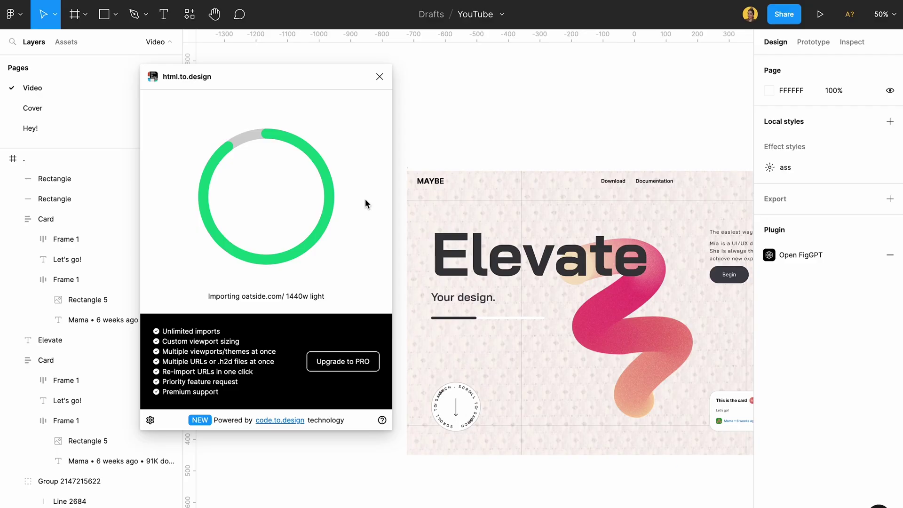
- Close the html.to.design windows, move the oatside frame up, and drill into the sticker set
left_click(384, 81)
left_click(423, 177)
left_click_drag(277, 317, 304, 173)
scroll(278, 290, "down", 3)
left_click(297, 238)
double_click(297, 237)
double_click(297, 237)
left_click(314, 298)
- Select the campaign GIF layer inside Aside ▸ Figure and show its fill settings
scroll(382, 248, "down", 15)
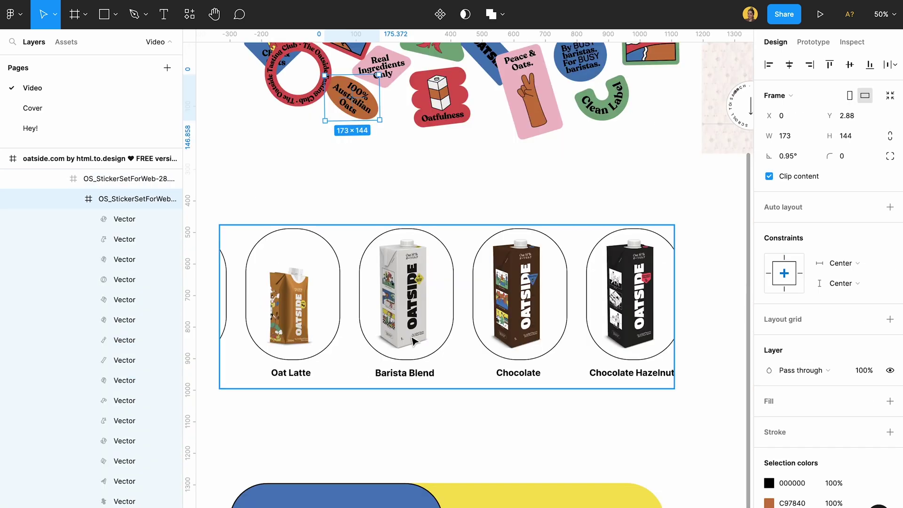
left_click(382, 248)
double_click(382, 248)
scroll(382, 248, "up", 2)
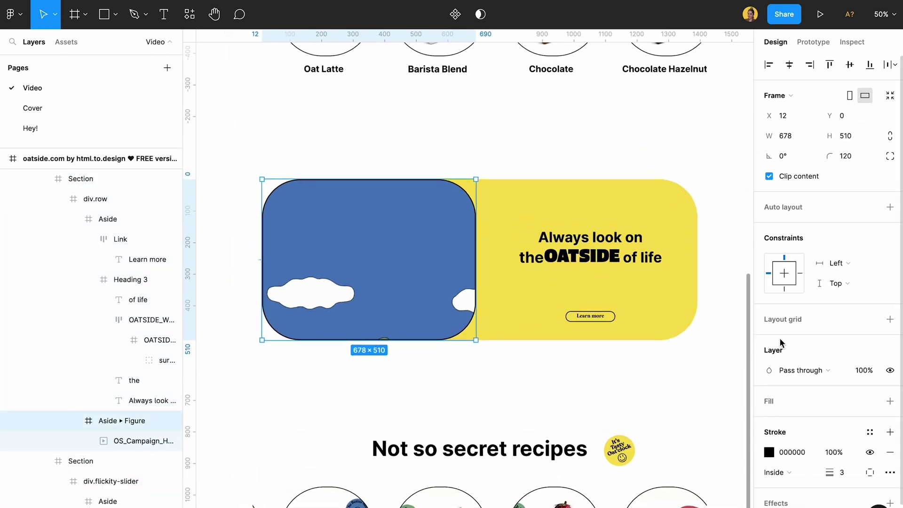
double_click(392, 247)
left_click(768, 318)
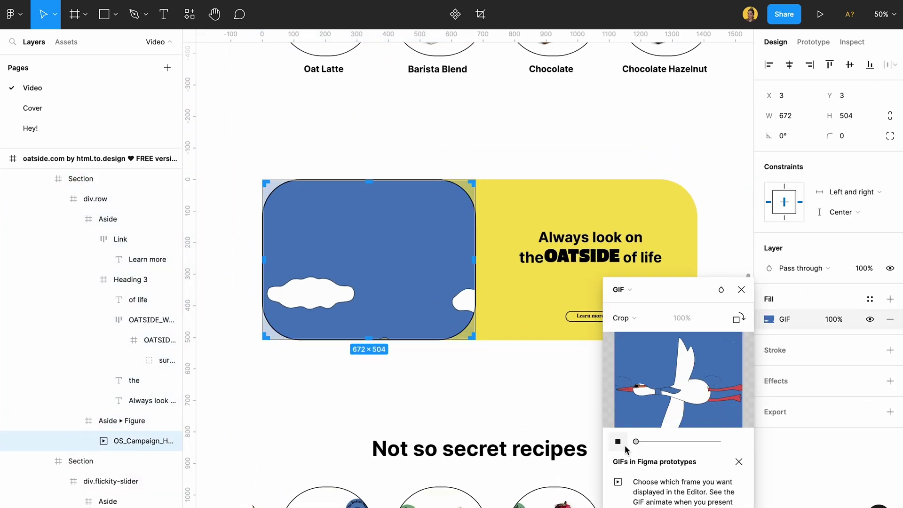